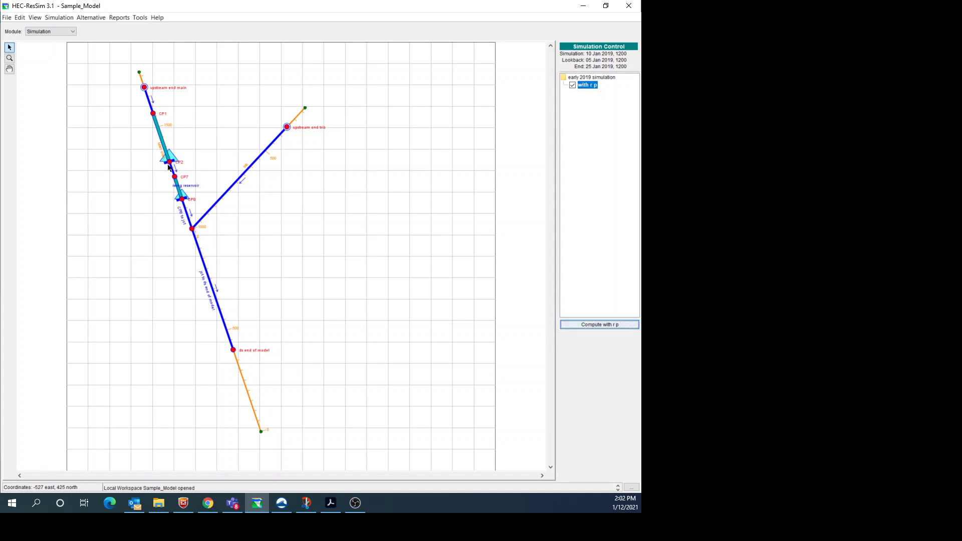
Select the main stem res reservoir on the network map.
mouse_move(176, 160)
mouse_move(178, 185)
mouse_move(159, 130)
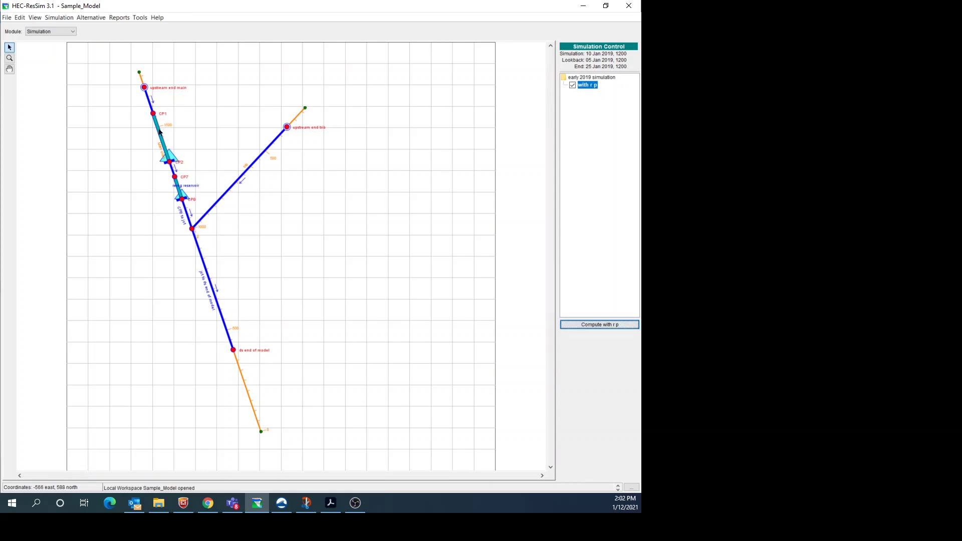
left_click(158, 131)
Open main stem res's Reservoir Editor and show the controlled outlet's 1000 cfs capacity table.
right_click(159, 132)
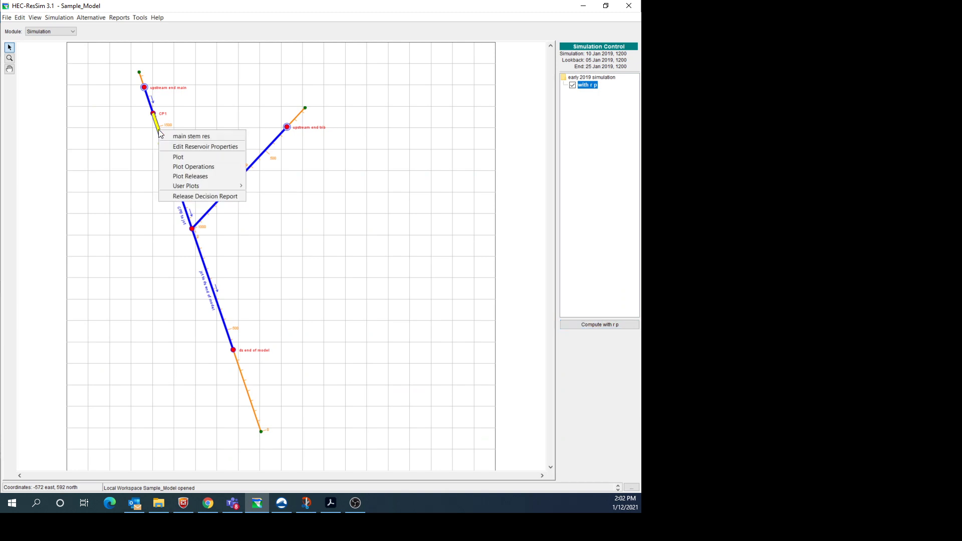
left_click(185, 147)
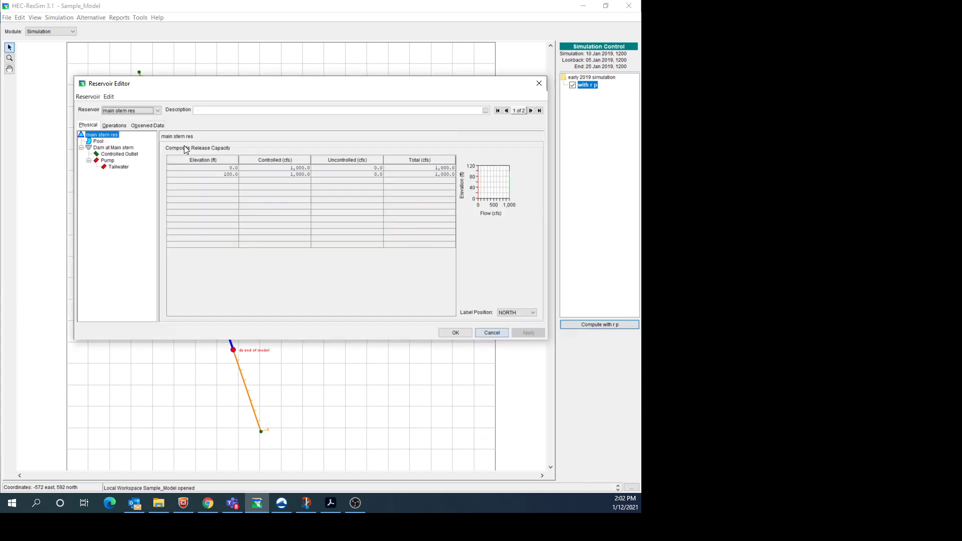
left_click(115, 155)
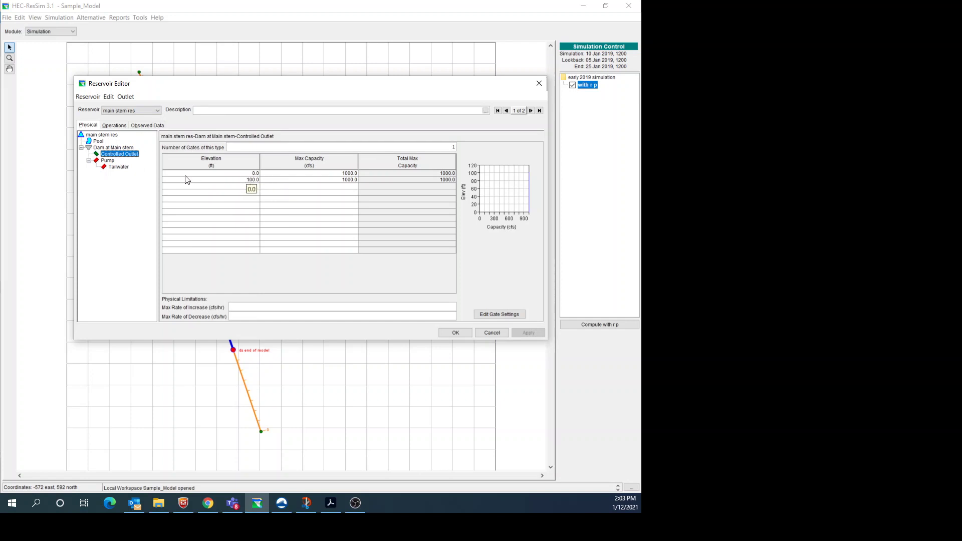
Add a constant-capacity pump to Dam at Main stem and view its rereg-controlled tailwater.
left_click(109, 161)
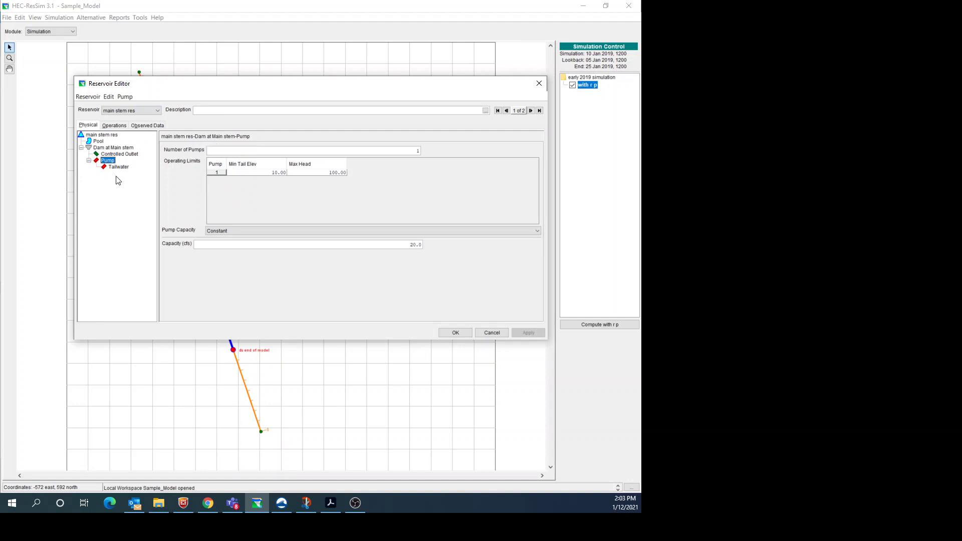
left_click(111, 149)
right_click(111, 149)
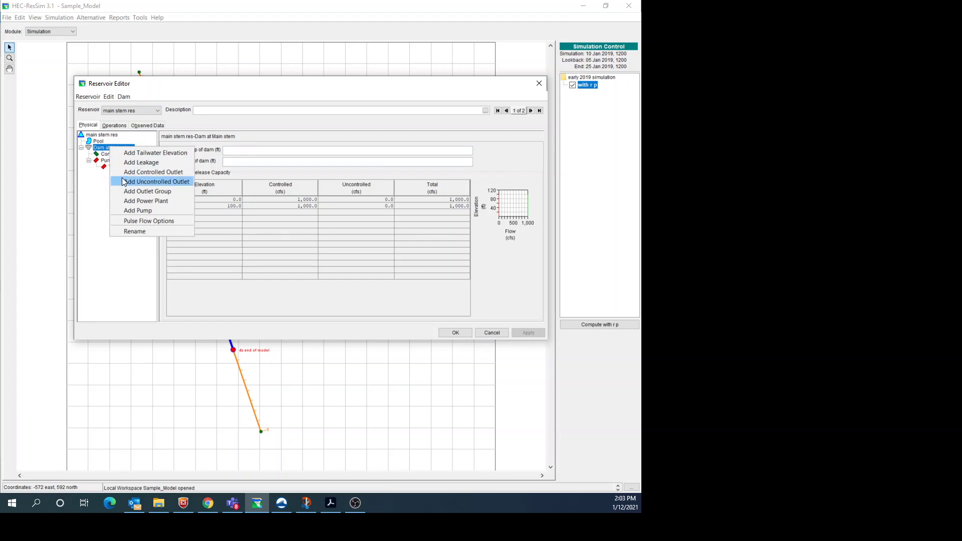
left_click(134, 210)
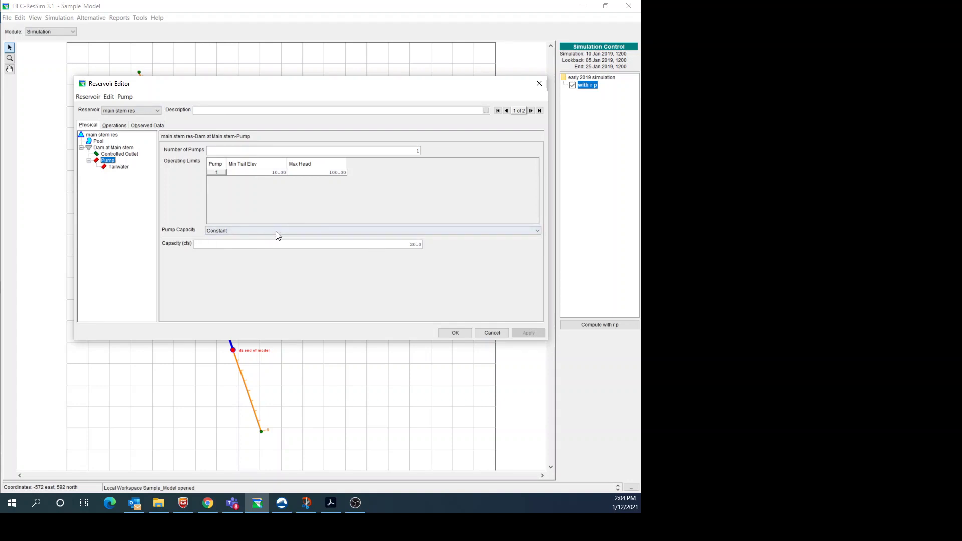
left_click(480, 233)
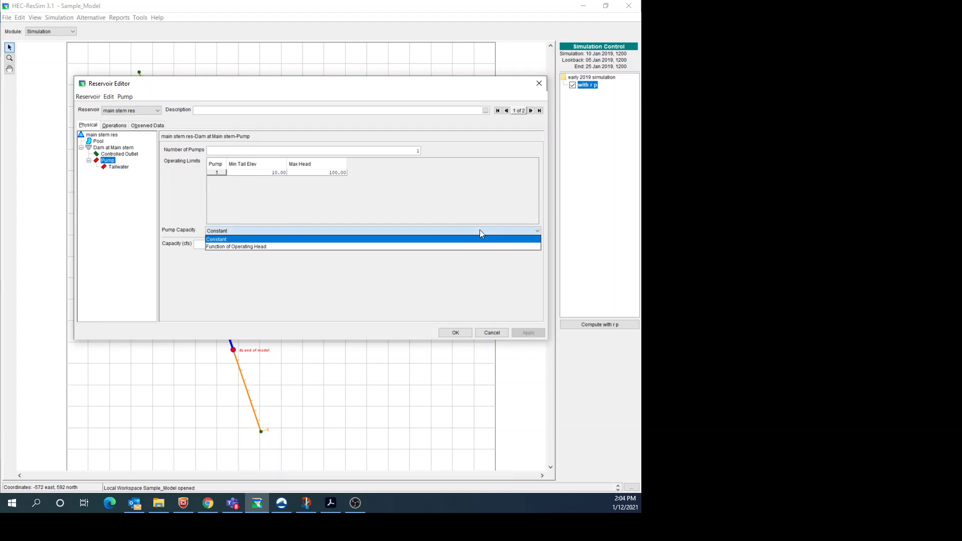
left_click(480, 231)
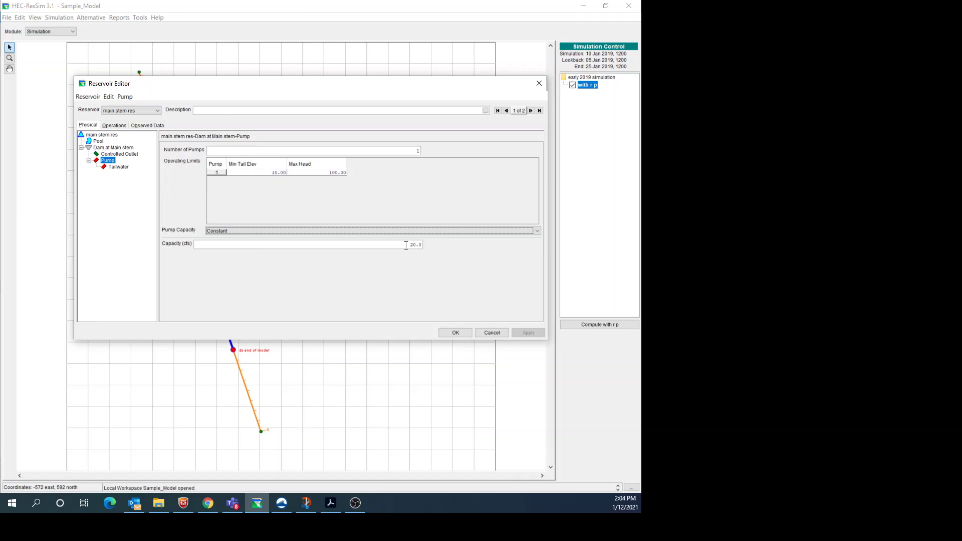
left_click(119, 167)
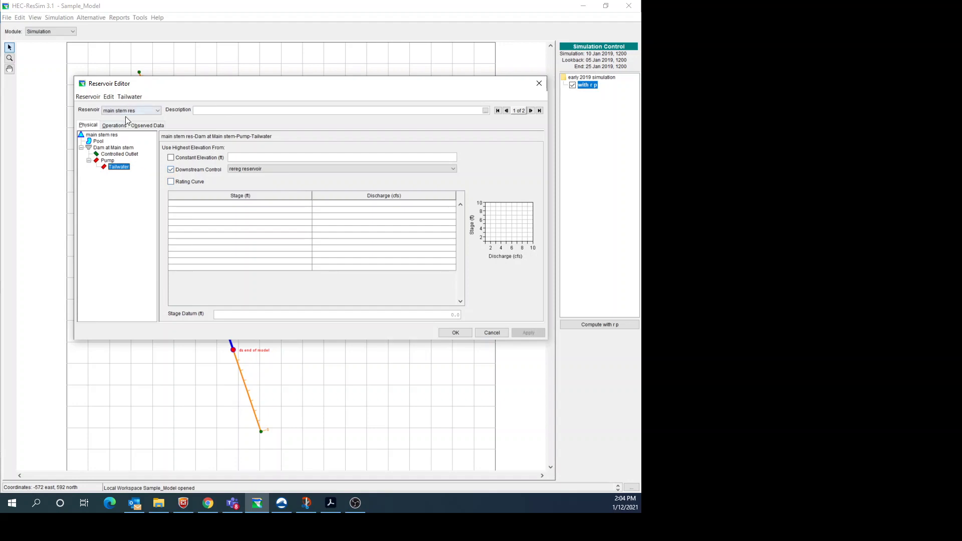
Show the operation zone tree, widened, with the Conservation zone (top 75.0 ft) selected.
left_click(113, 125)
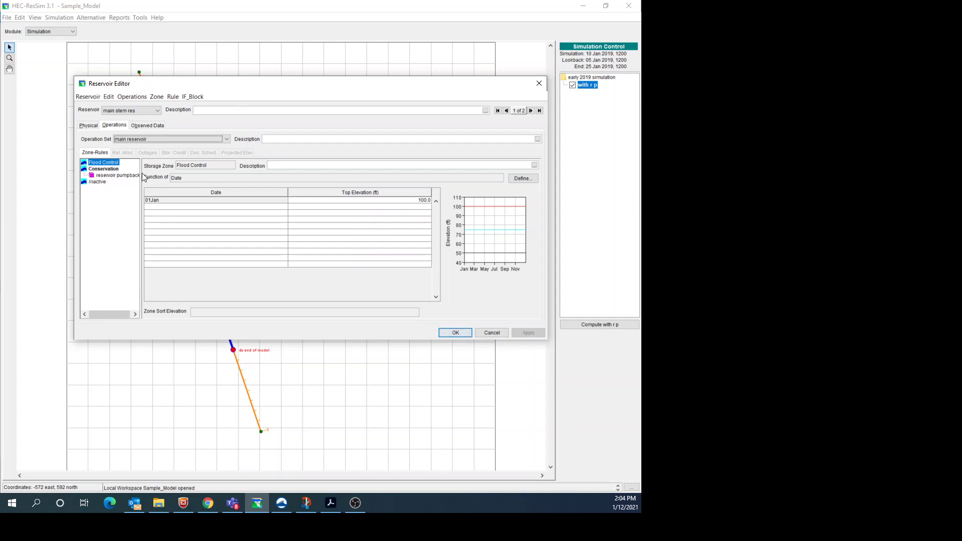
left_click_drag(142, 176, 179, 177)
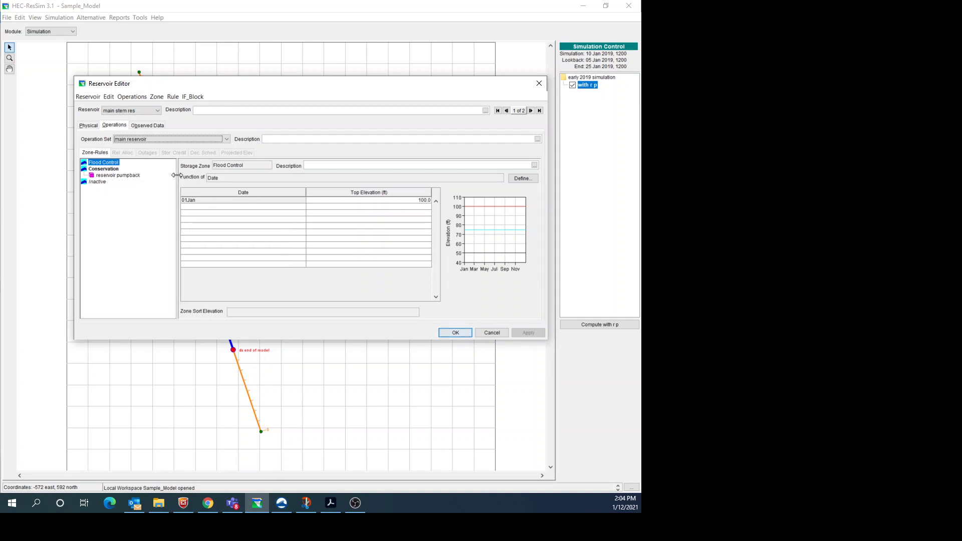
left_click(114, 169)
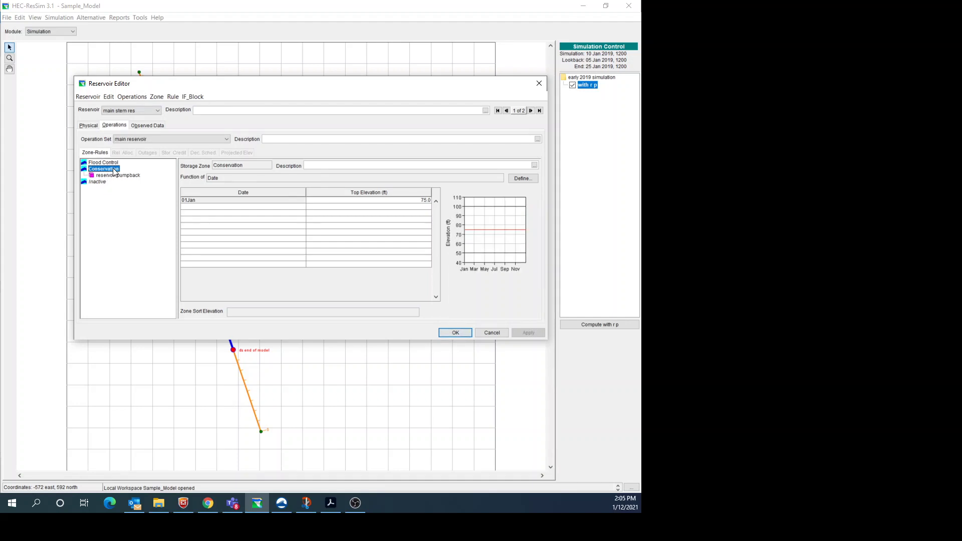
left_click(173, 96)
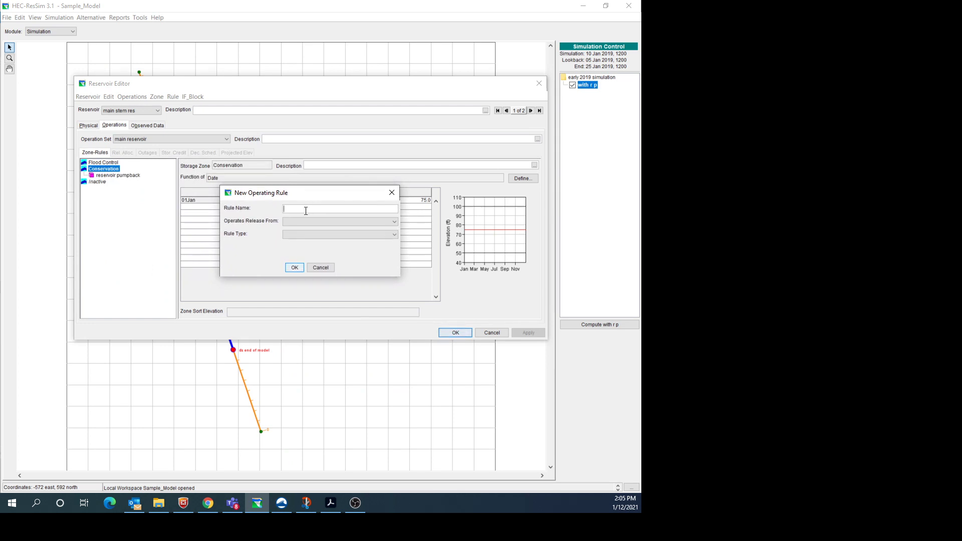
type("a")
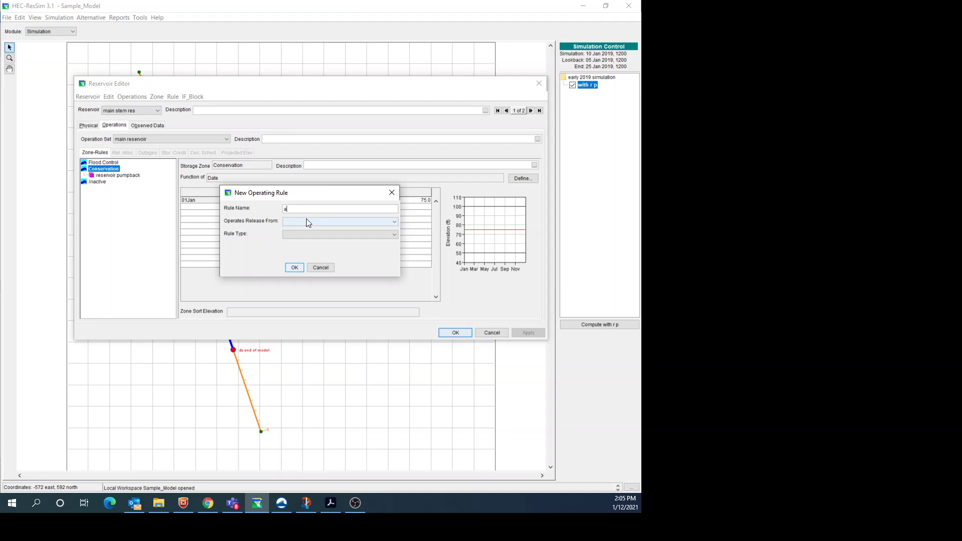
left_click(307, 221)
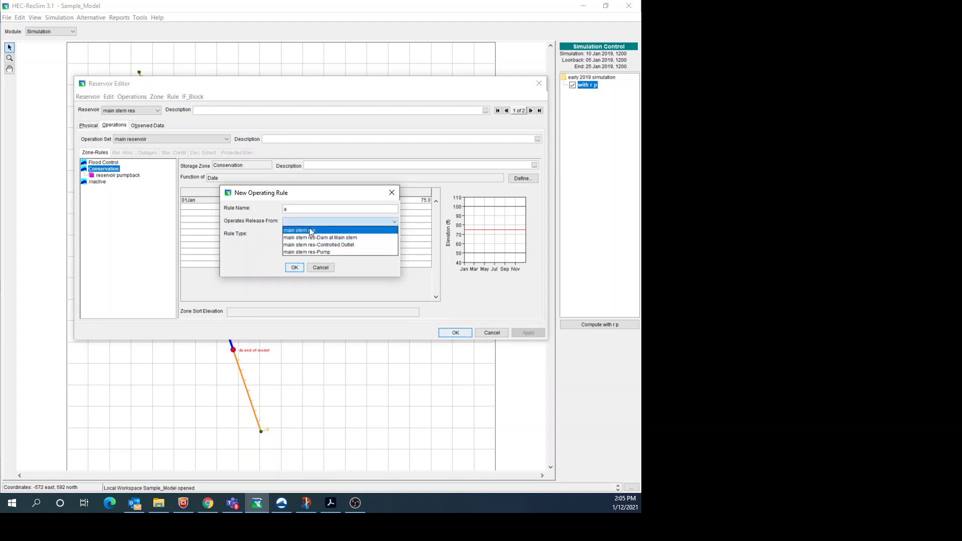
left_click(309, 253)
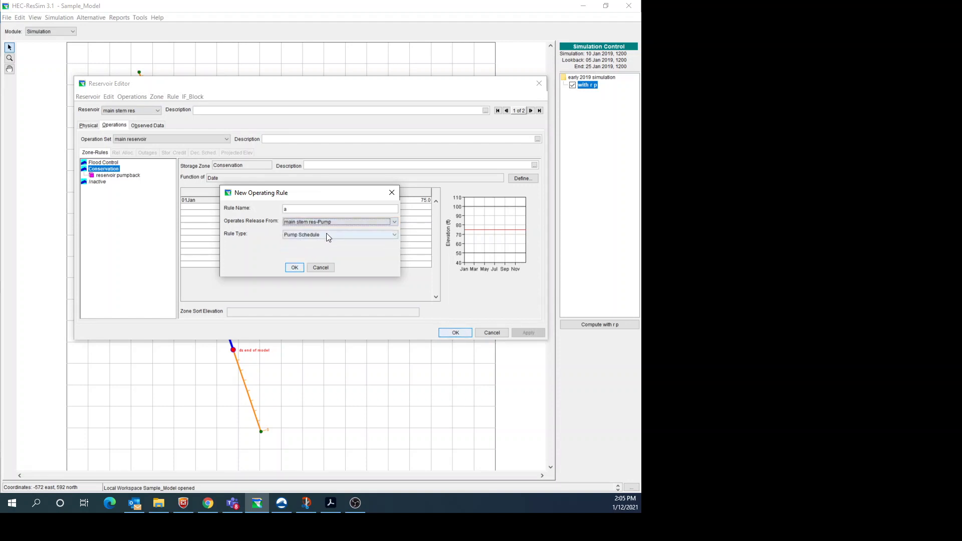
left_click(326, 234)
left_click(325, 234)
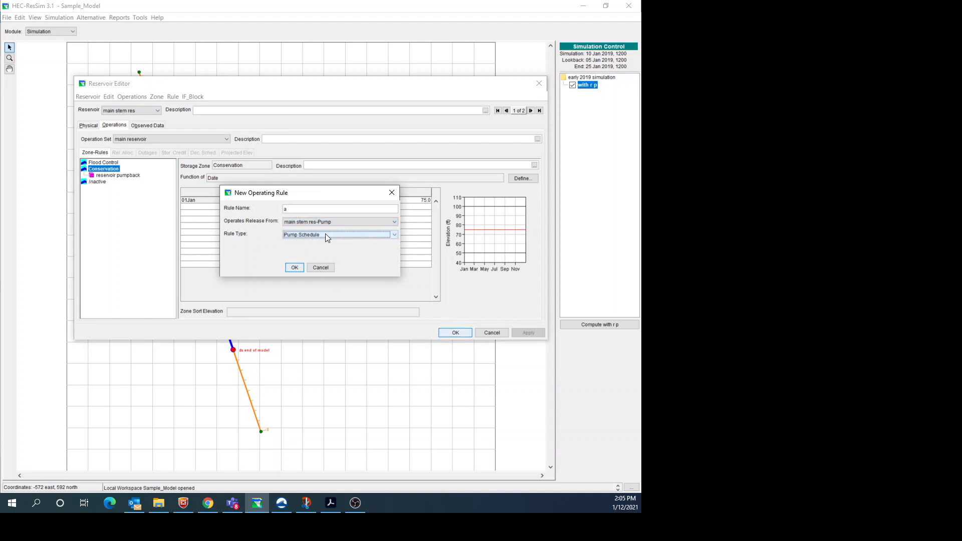
left_click(321, 267)
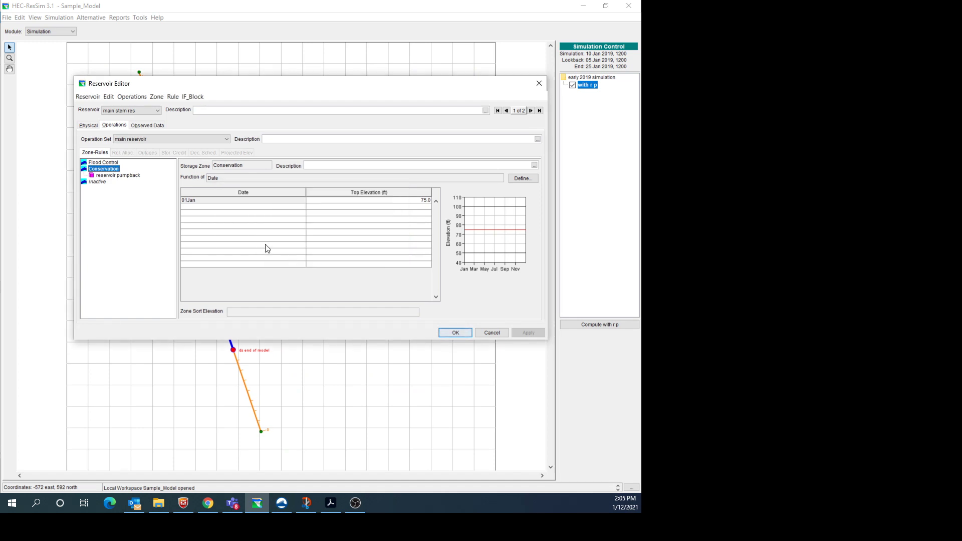
Open the reservoir pumpback rule and keep Storage Zone as its target fill elevation option.
left_click(120, 176)
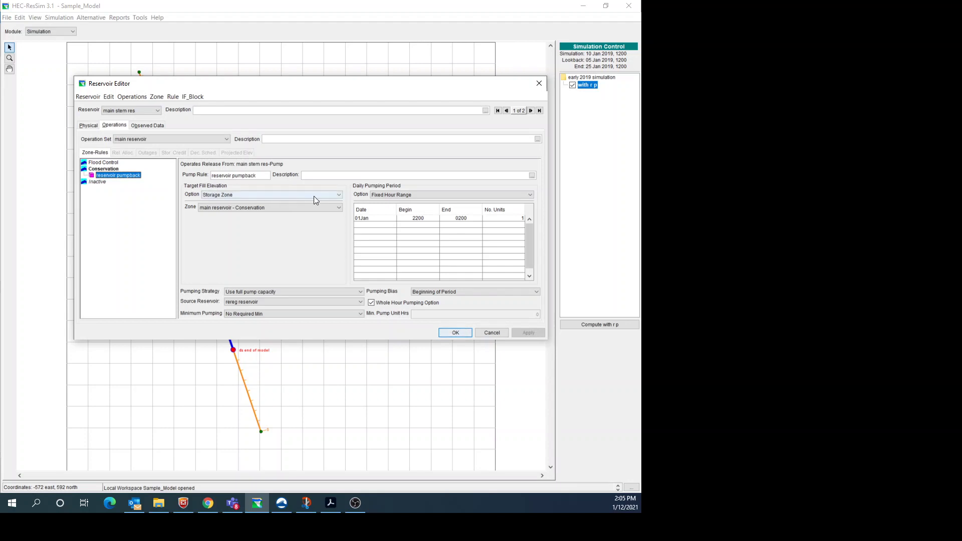
left_click(340, 195)
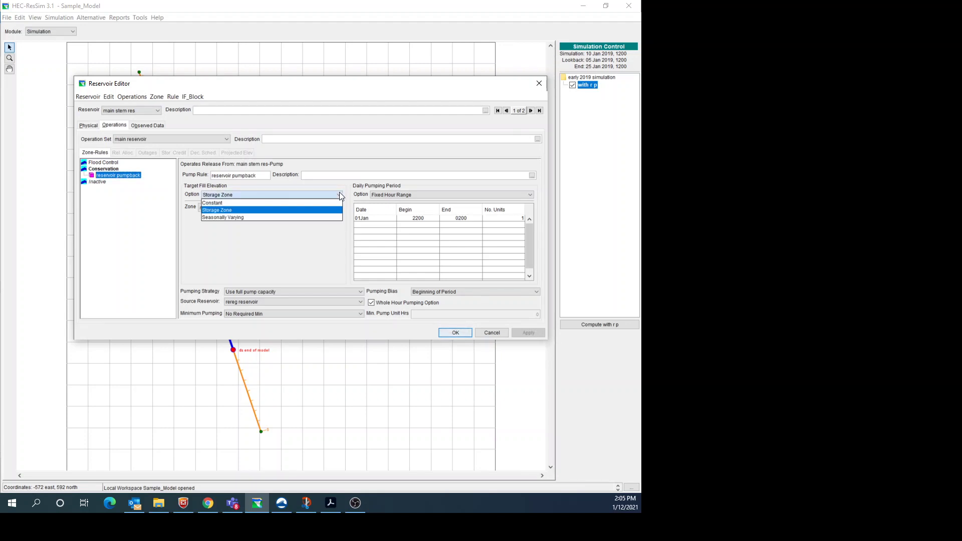
left_click(340, 195)
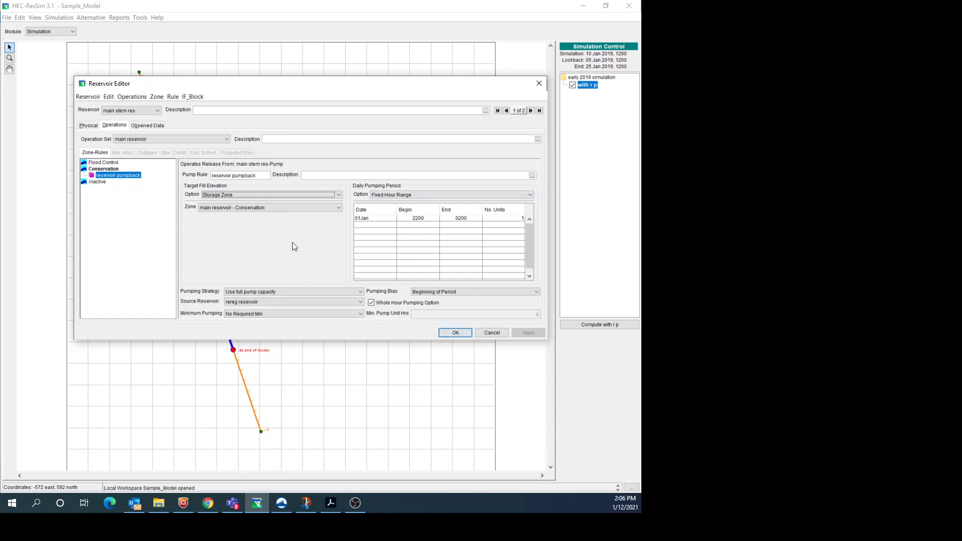
Keep full pump capacity and set the daily pumping period option to Fixed Hour Range.
left_click(361, 292)
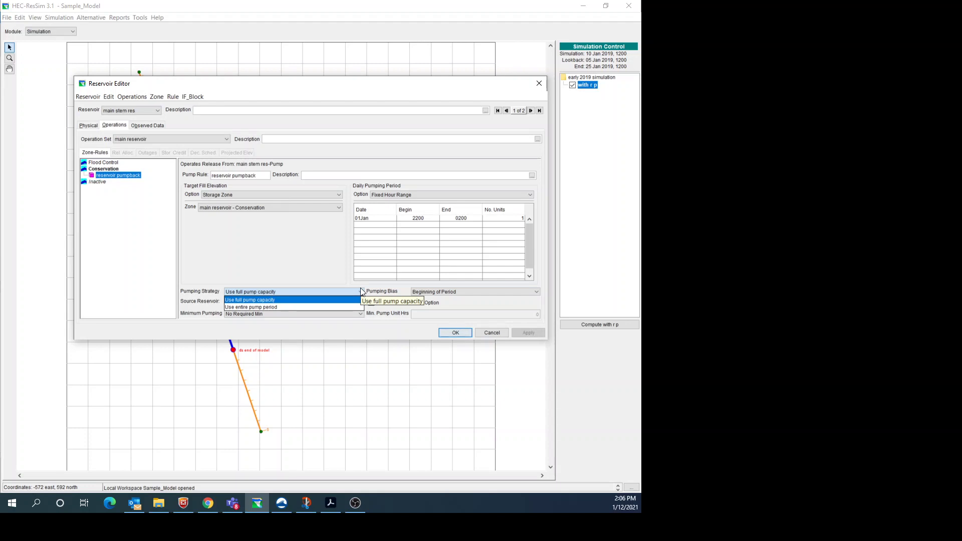
left_click(321, 300)
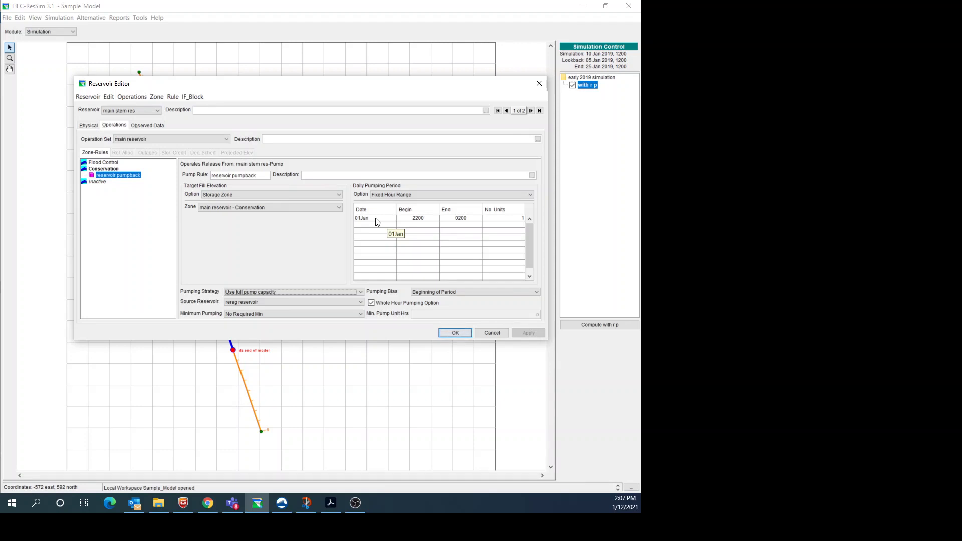
left_click(431, 195)
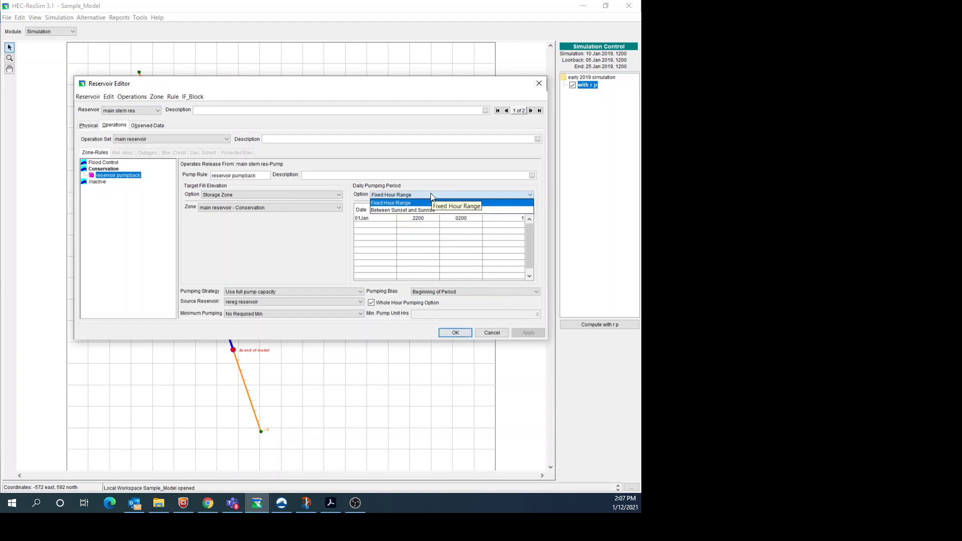
left_click(406, 210)
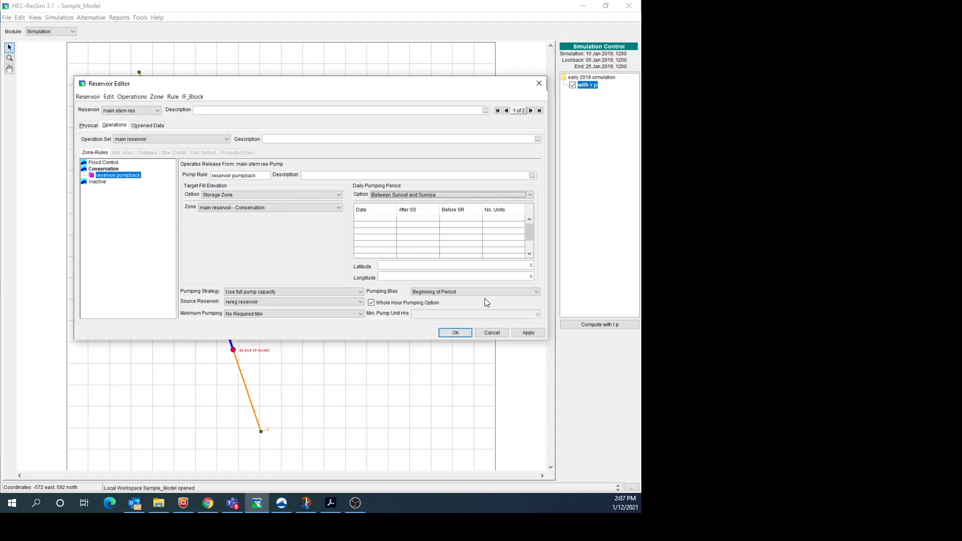
left_click(450, 195)
left_click(427, 203)
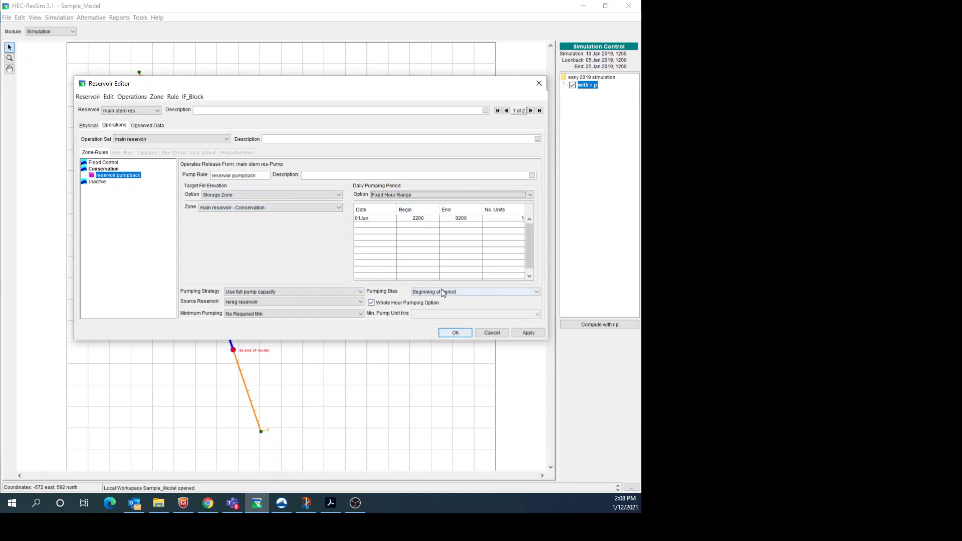
left_click(506, 291)
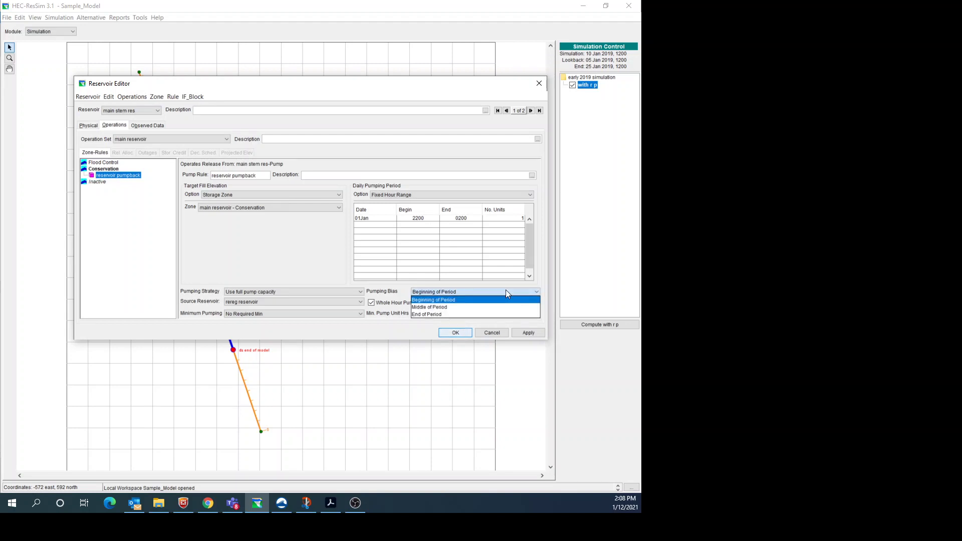
left_click(506, 291)
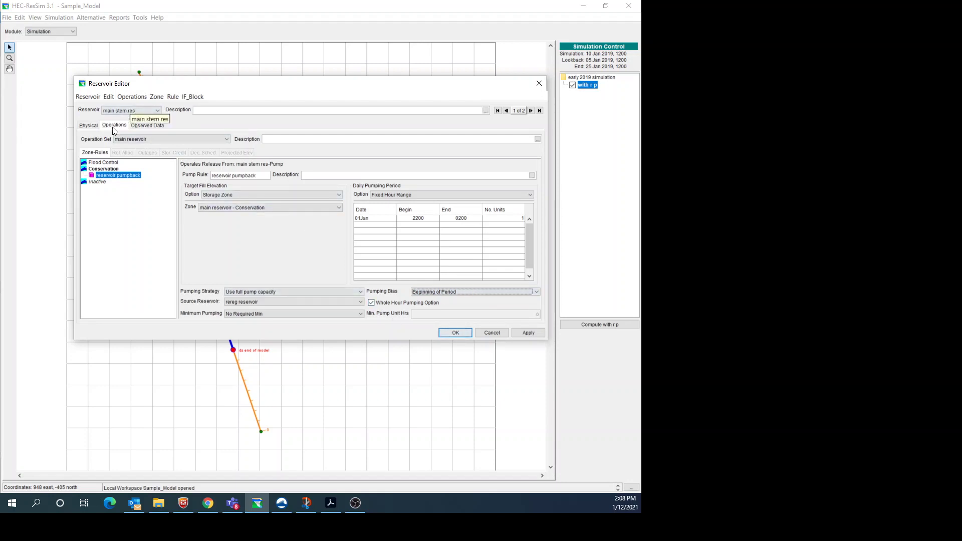
Switch the editor to rereg reservoir without saving, check its controlled outlet, then show its operation zones.
left_click(157, 111)
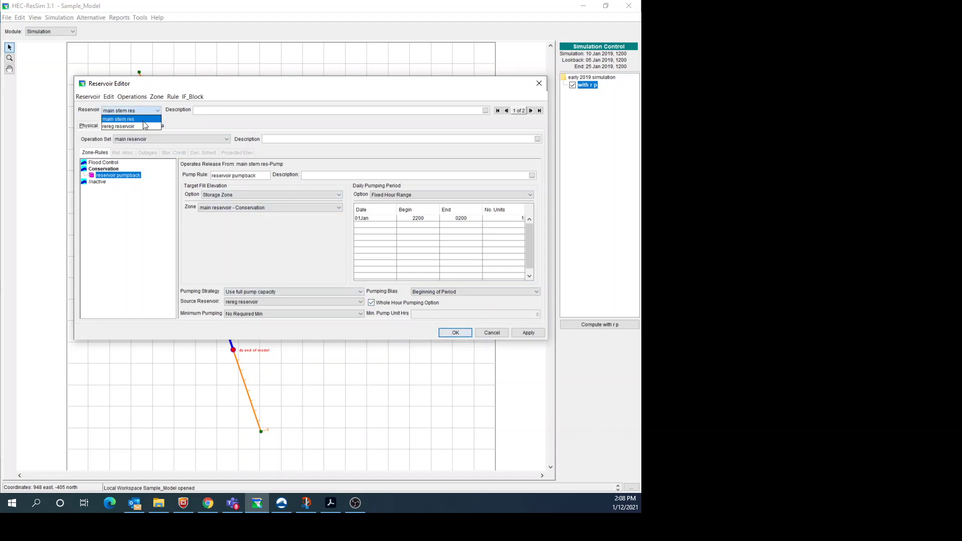
left_click(144, 126)
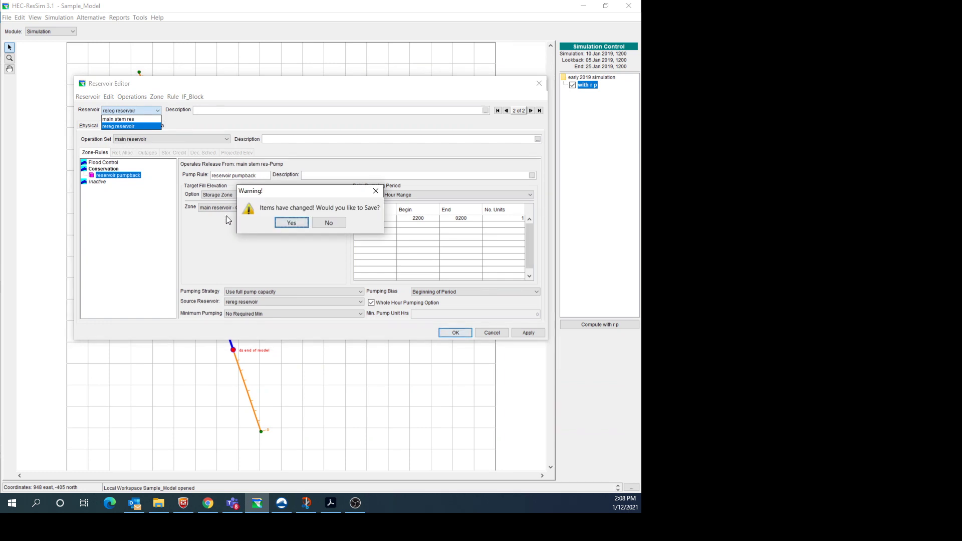
left_click(333, 219)
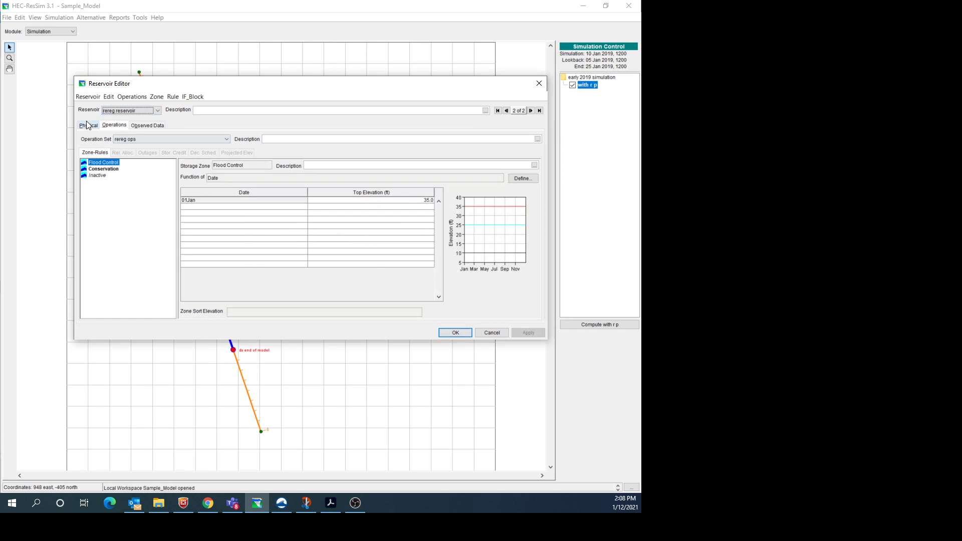
left_click(86, 125)
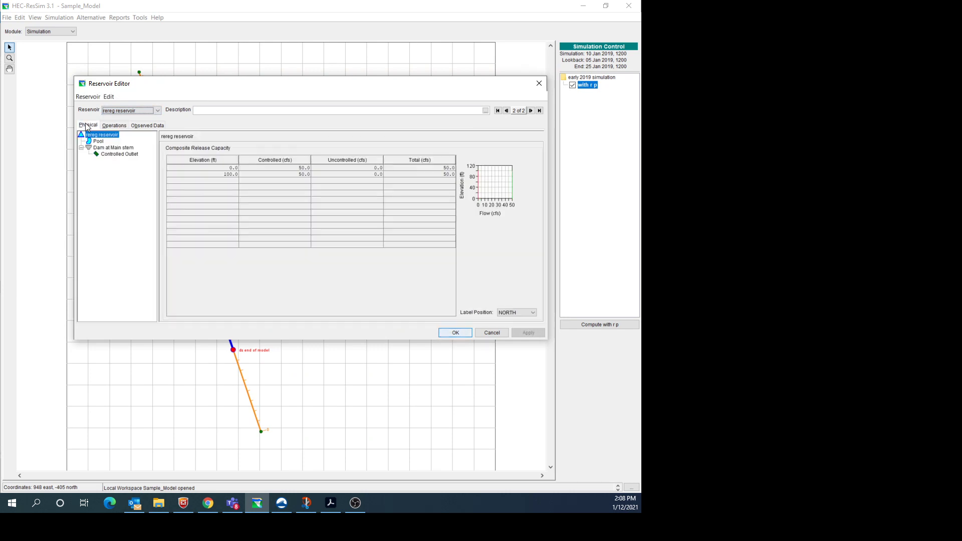
left_click(116, 153)
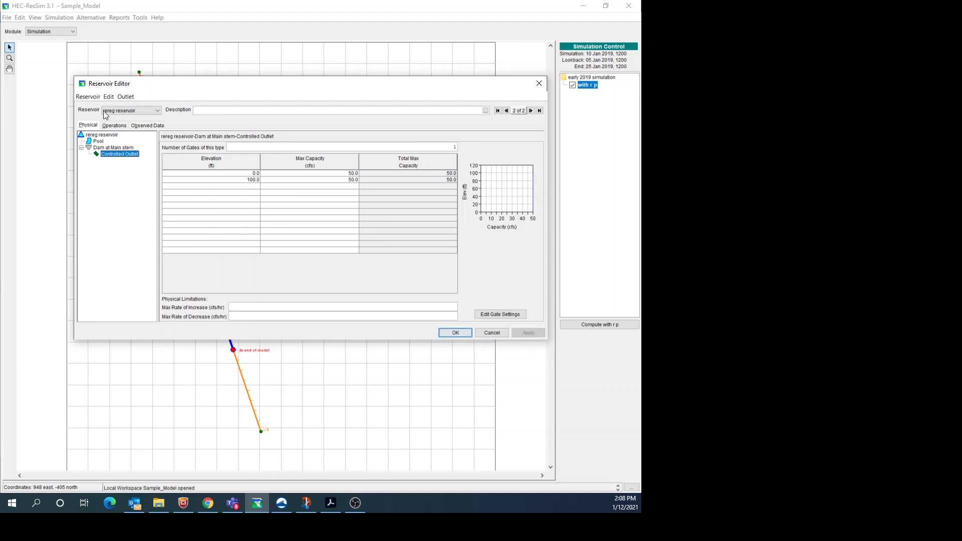
left_click(114, 126)
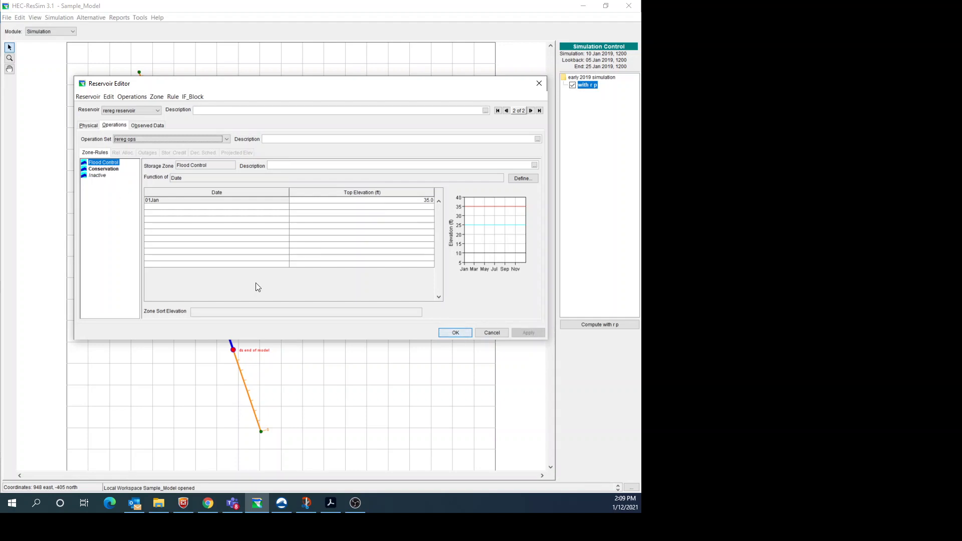
Close the Reservoir Editor and compute the with r p simulation.
left_click(458, 332)
left_click(586, 324)
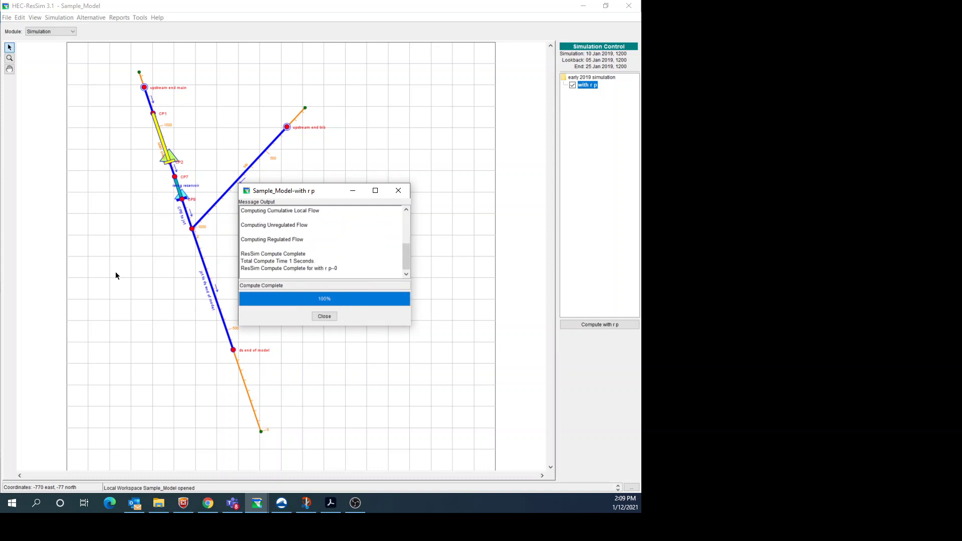
left_click(324, 317)
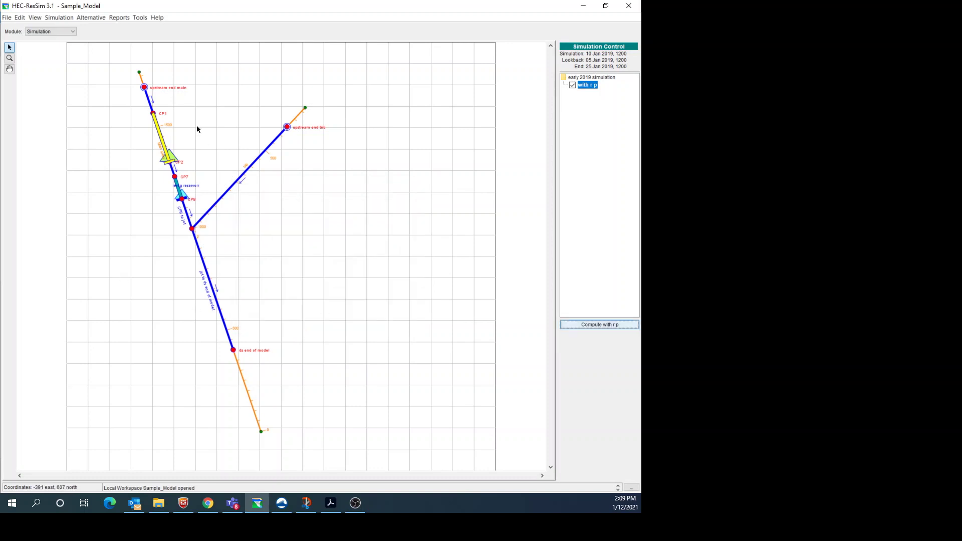
Plot main stem res pool elevation and flow in a maximized window.
right_click(160, 135)
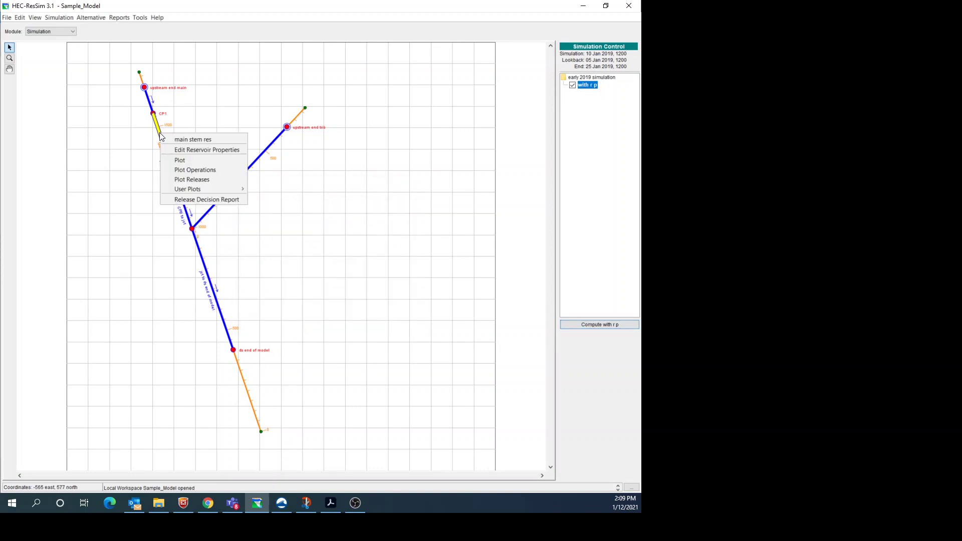
left_click(180, 160)
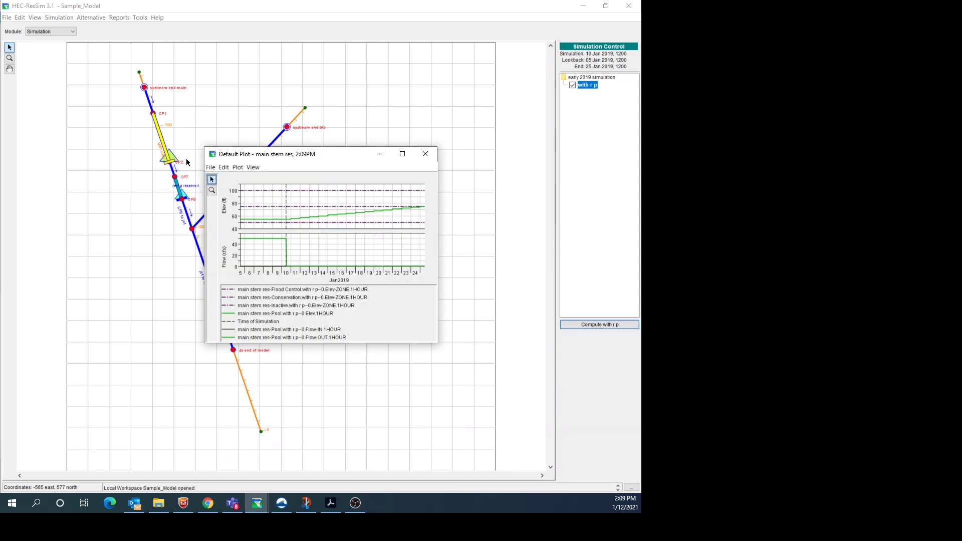
left_click(408, 158)
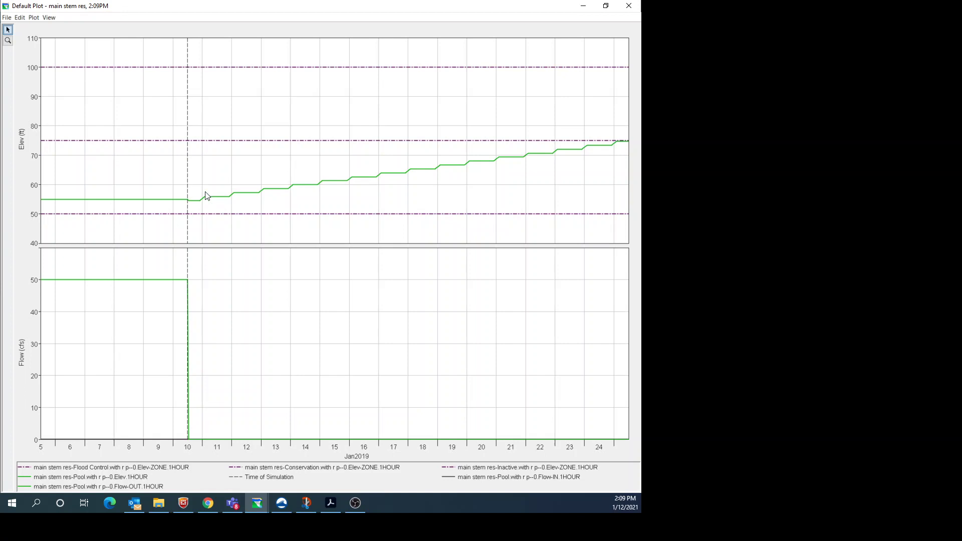
mouse_move(192, 199)
mouse_move(186, 439)
mouse_move(249, 442)
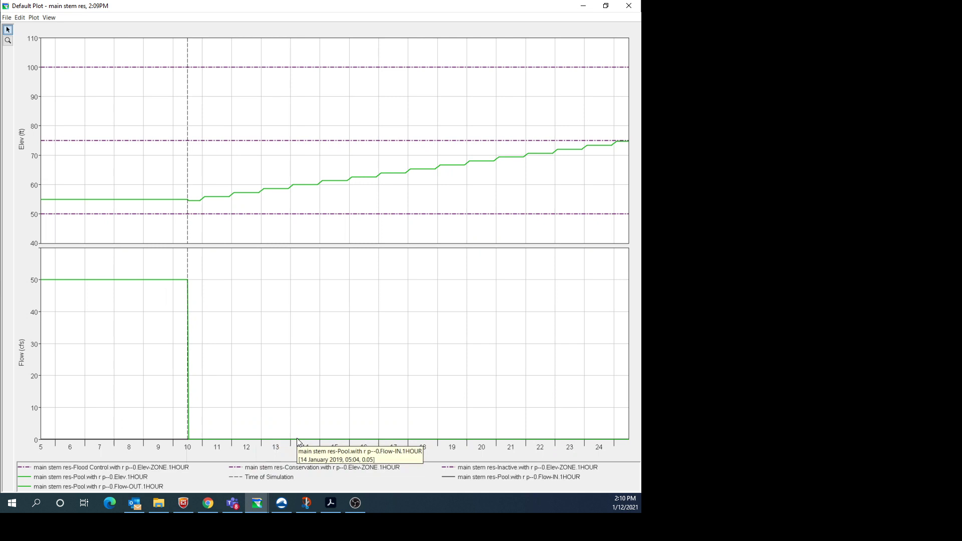
mouse_move(43, 203)
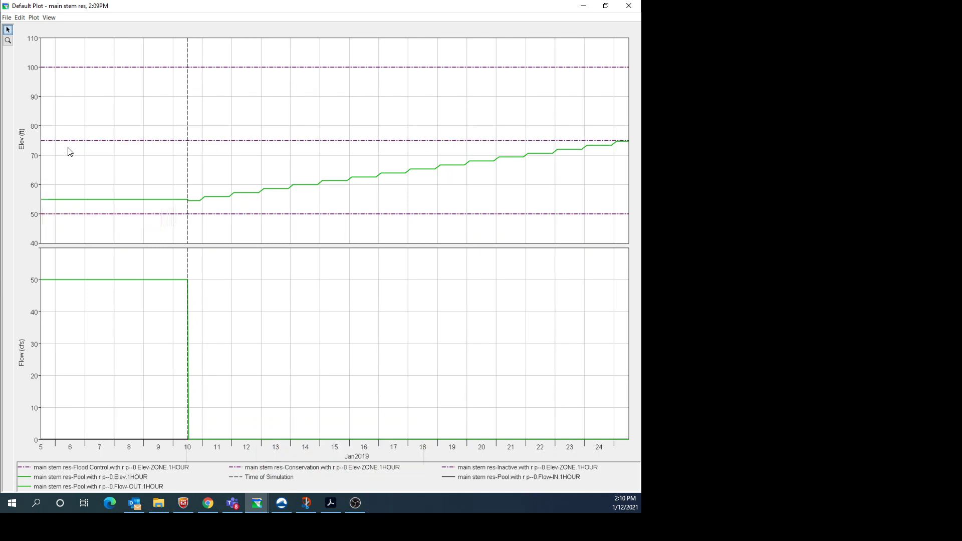
Replace the main stem res plot with a maximized rereg reservoir pool and flow plot.
mouse_move(74, 144)
left_click(630, 6)
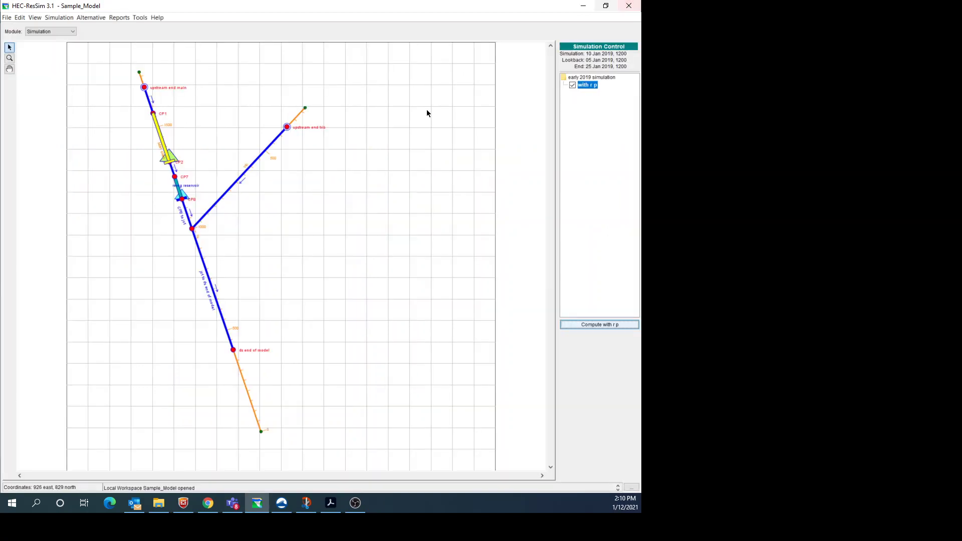
right_click(179, 188)
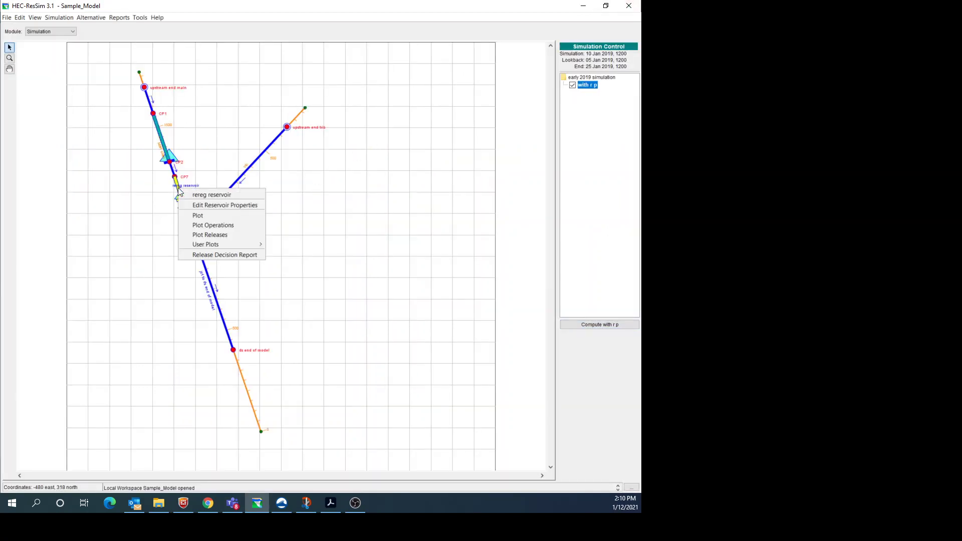
left_click(197, 215)
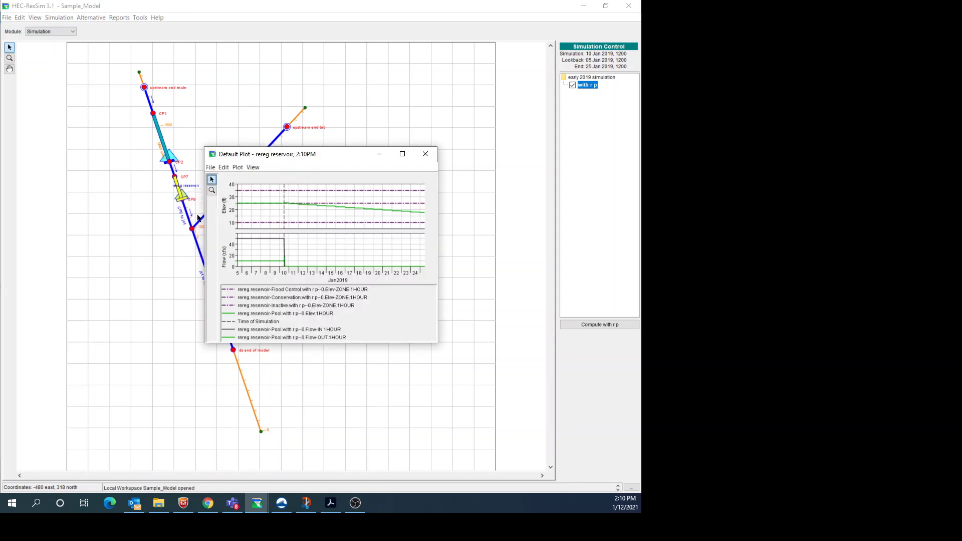
left_click(402, 154)
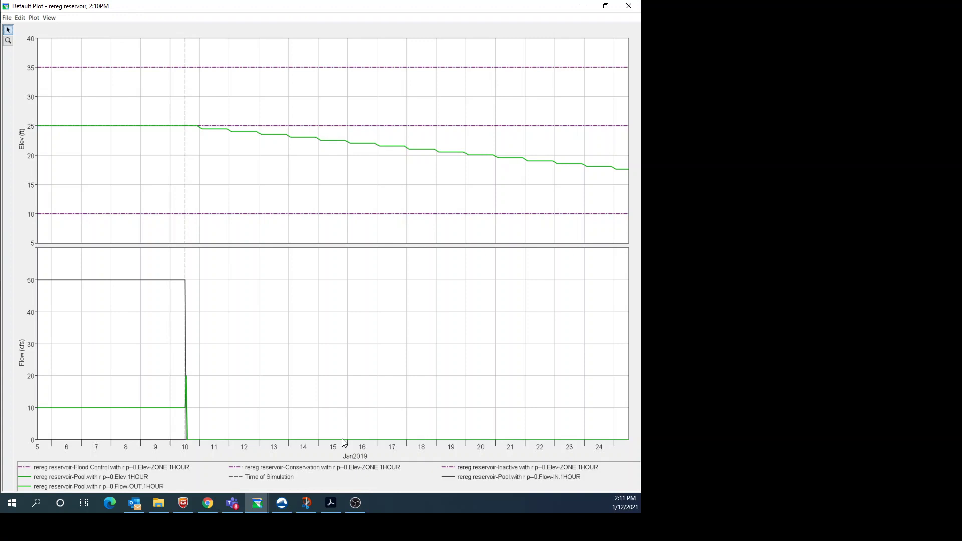
mouse_move(345, 443)
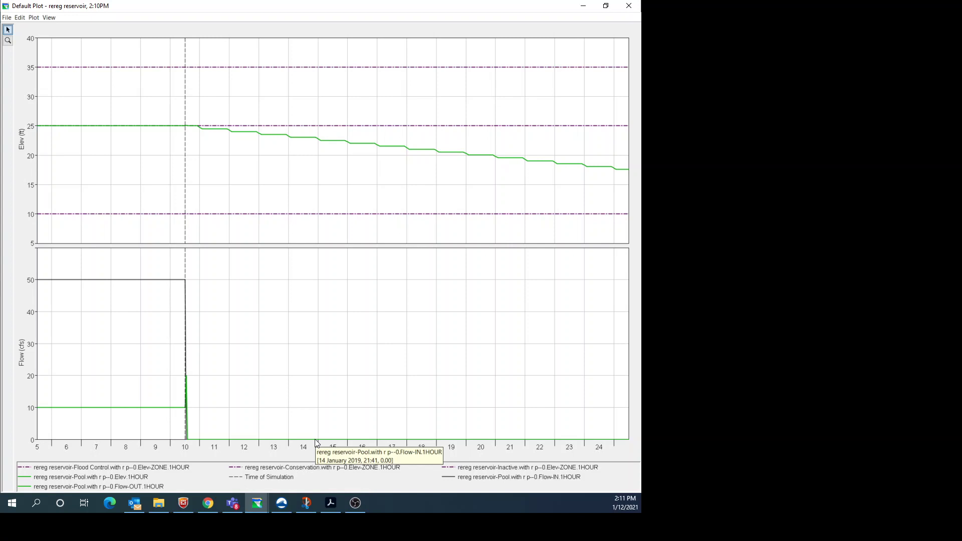
mouse_move(132, 281)
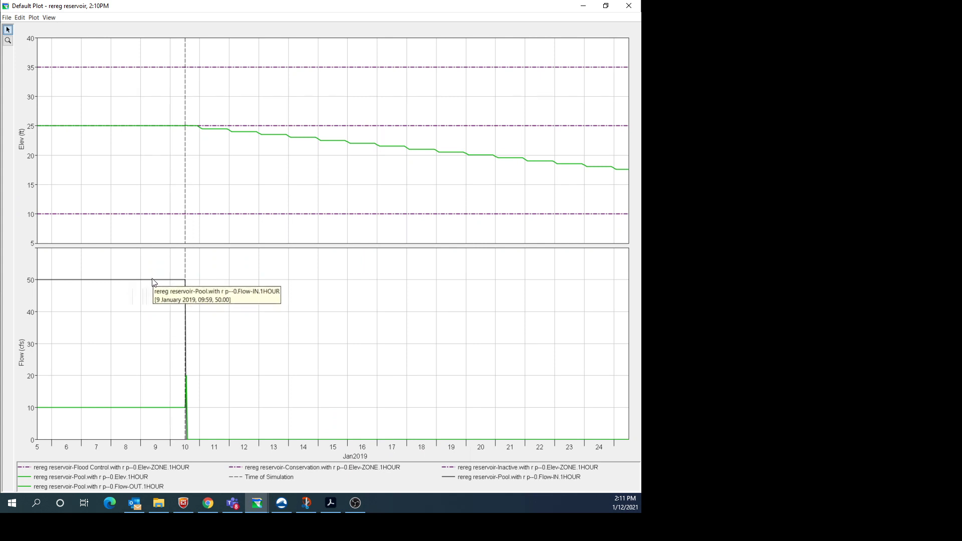
mouse_move(153, 414)
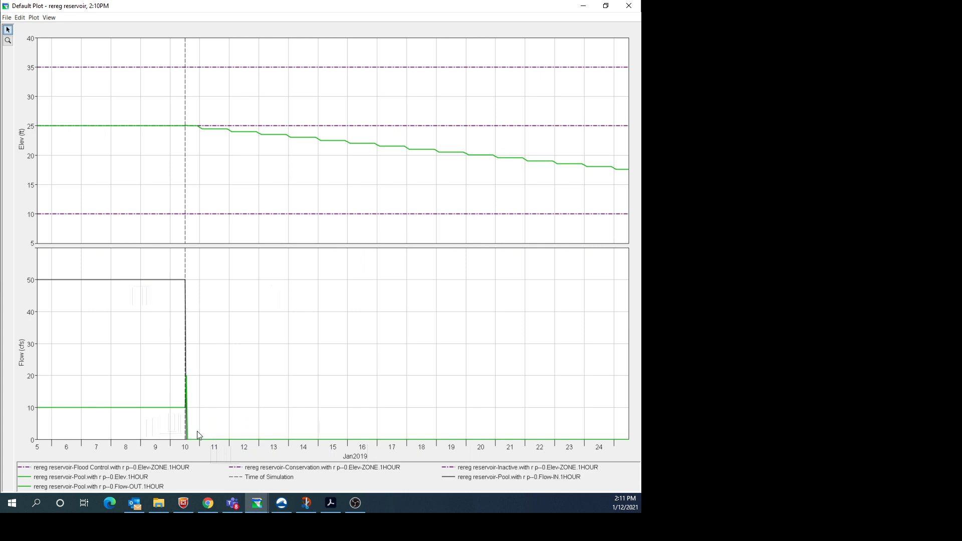
mouse_move(331, 442)
mouse_move(254, 132)
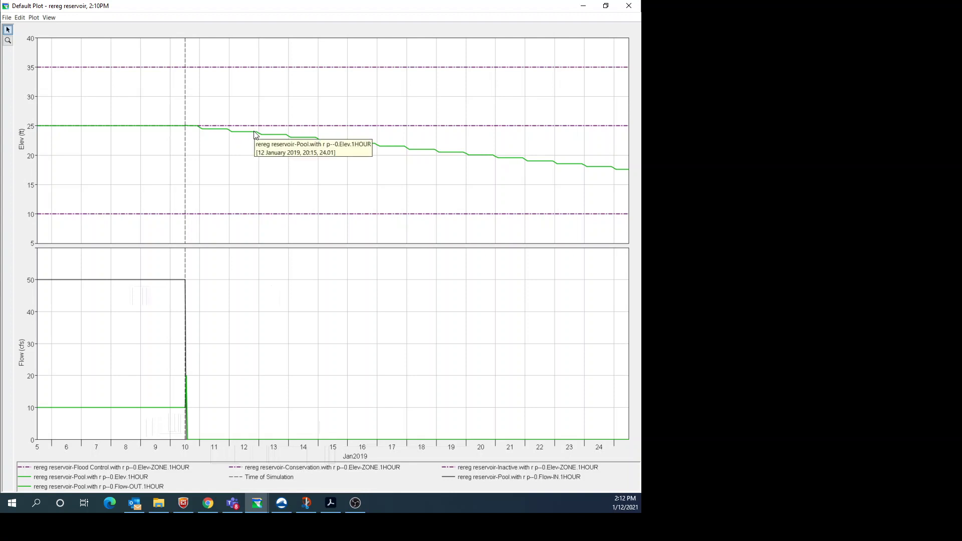